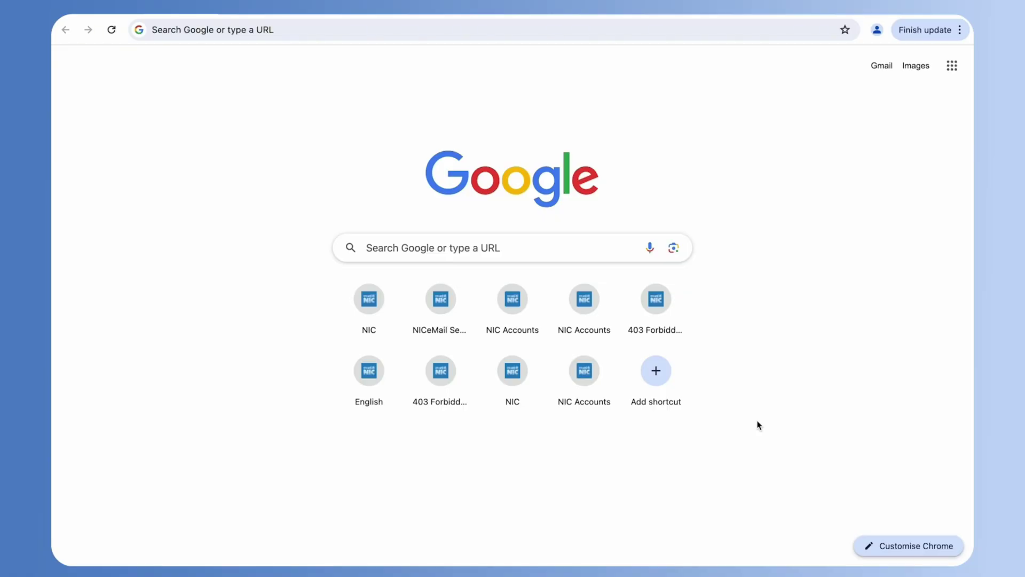
- Go to mail.gov.in in Chrome to load the NICeMail sign-in page
left_click(540, 25)
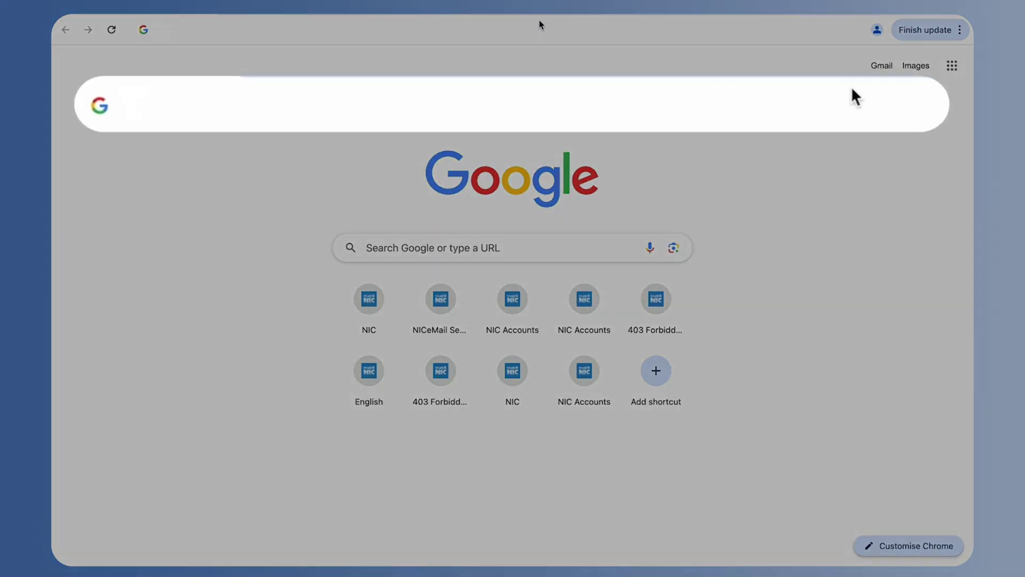
type("mail.gov.in")
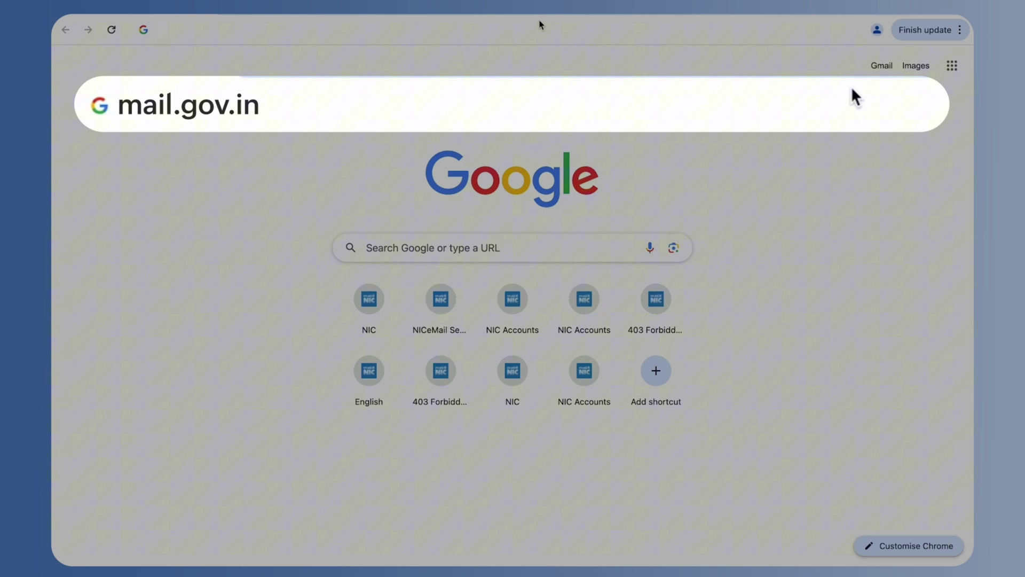
key("Return")
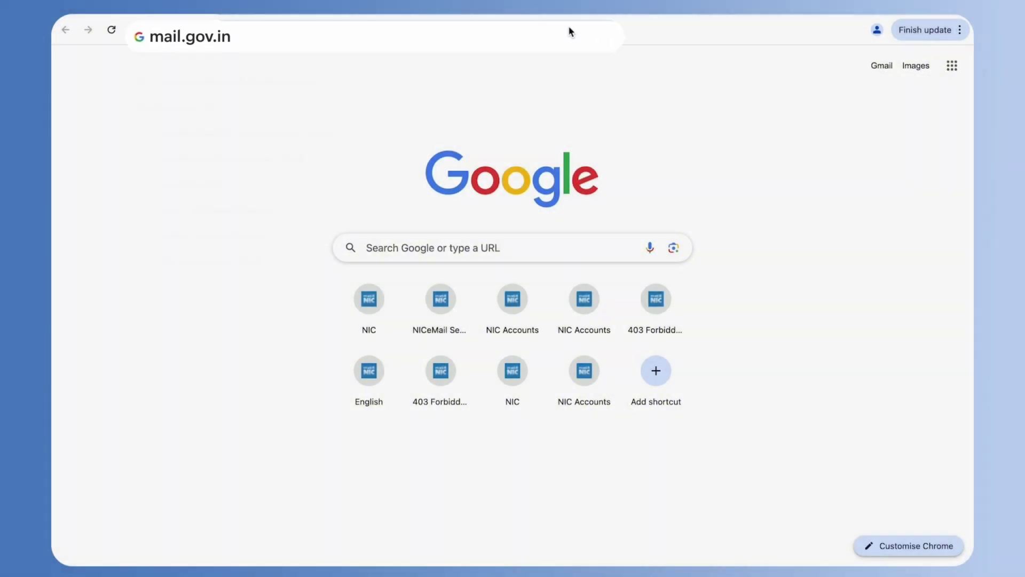
- Paste the saved account email and continue to the password step
key("ctrl+v")
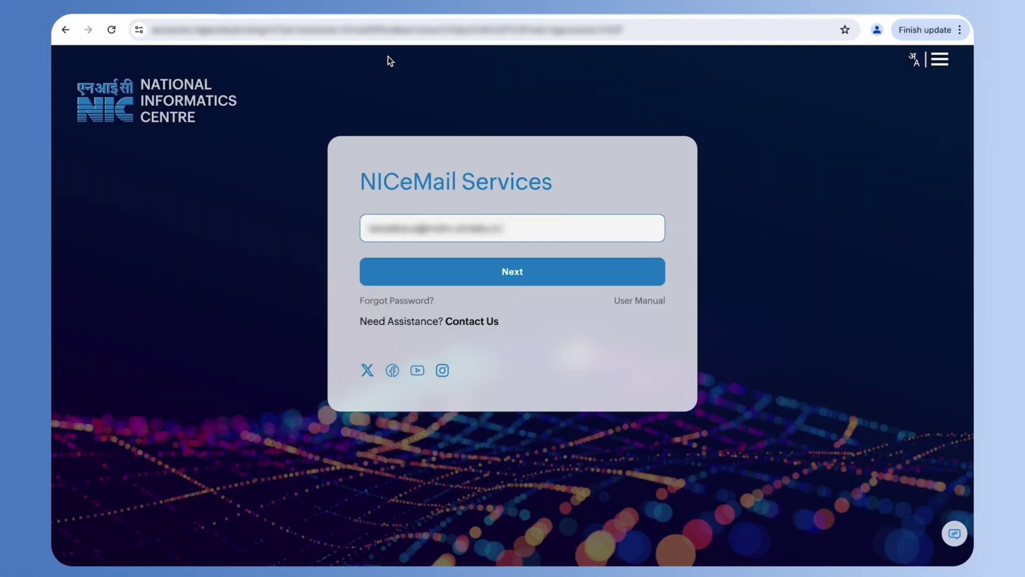
left_click(454, 277)
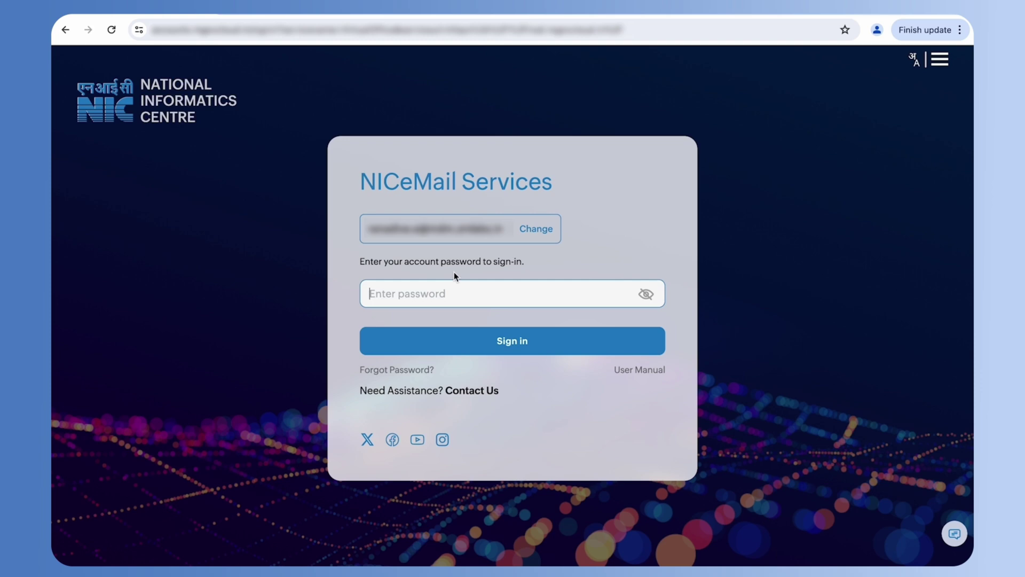
type("•••••••")
- Sign in with the one-time password, then enter and confirm a new password on Change Password
left_click(512, 341)
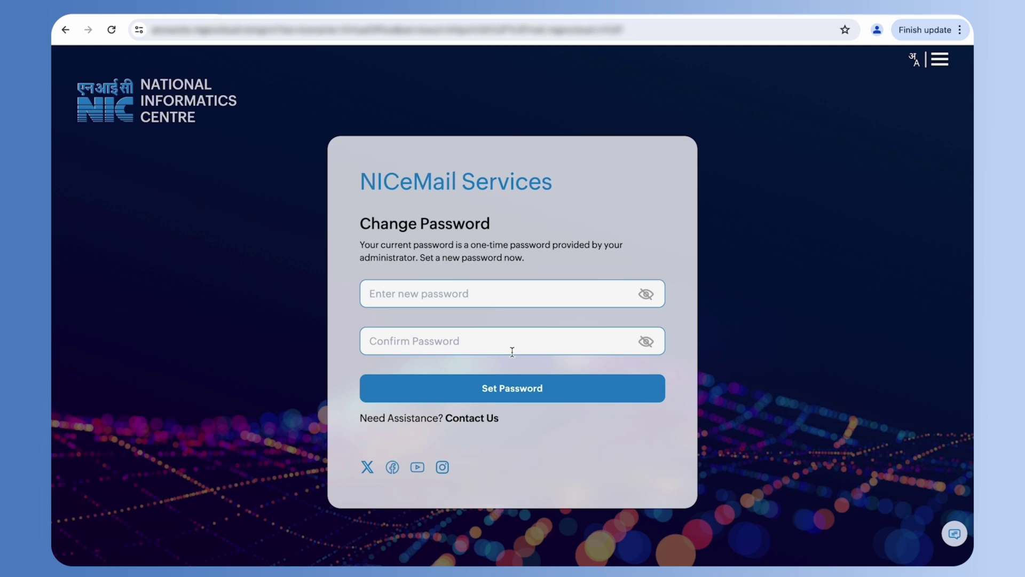
left_click(510, 294)
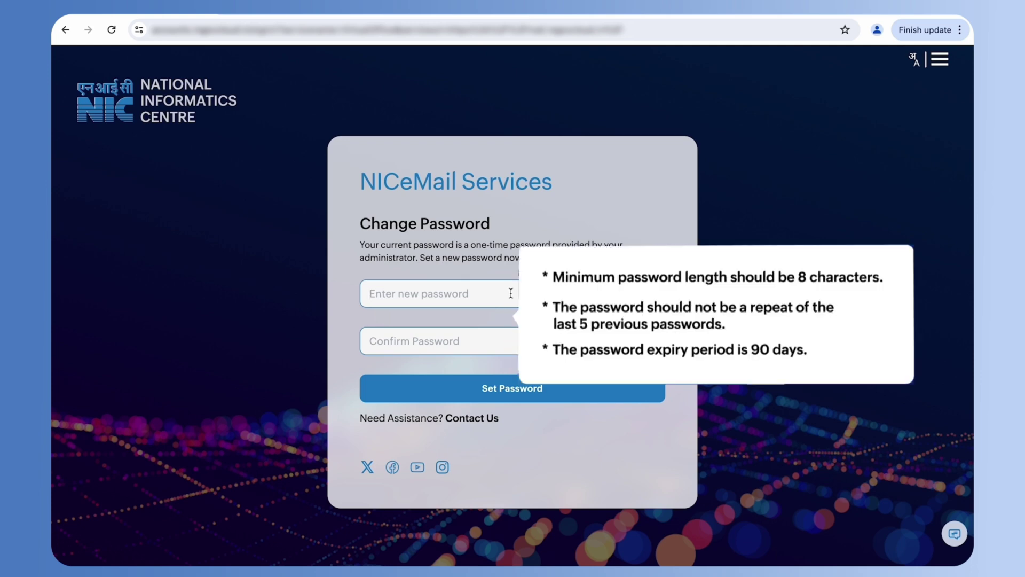
type("****************")
left_click(579, 337)
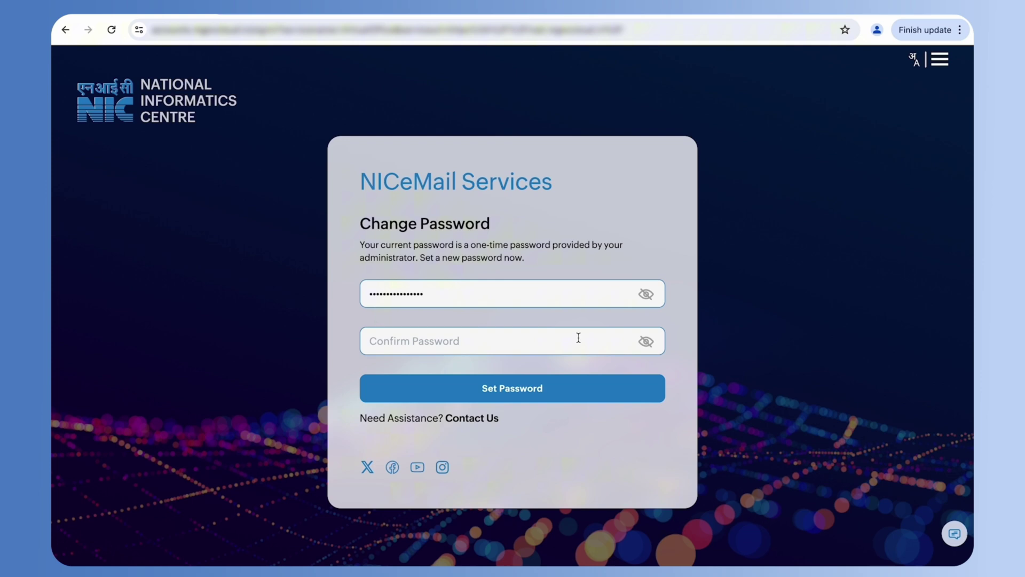
type("****************")
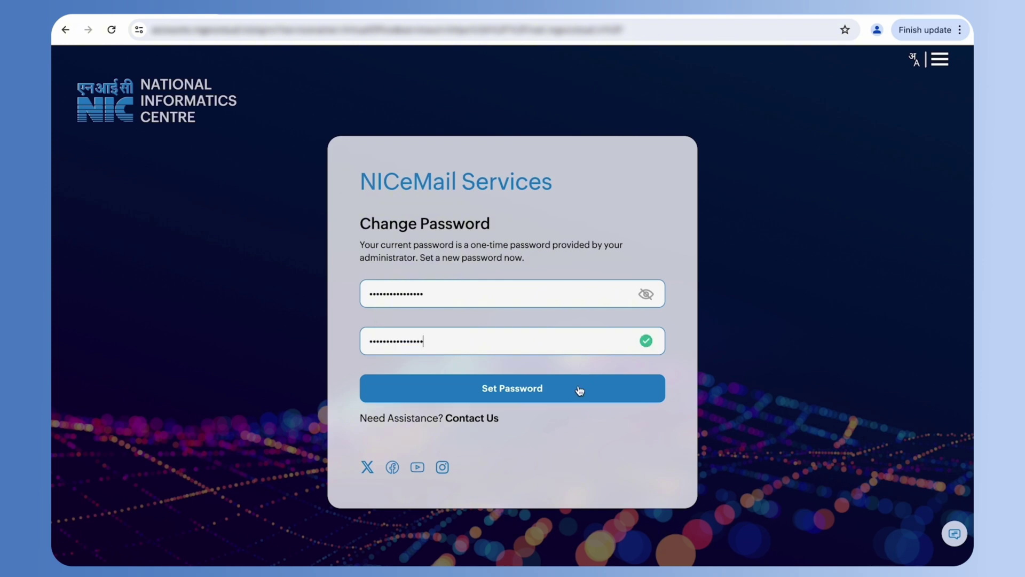
left_click(581, 391)
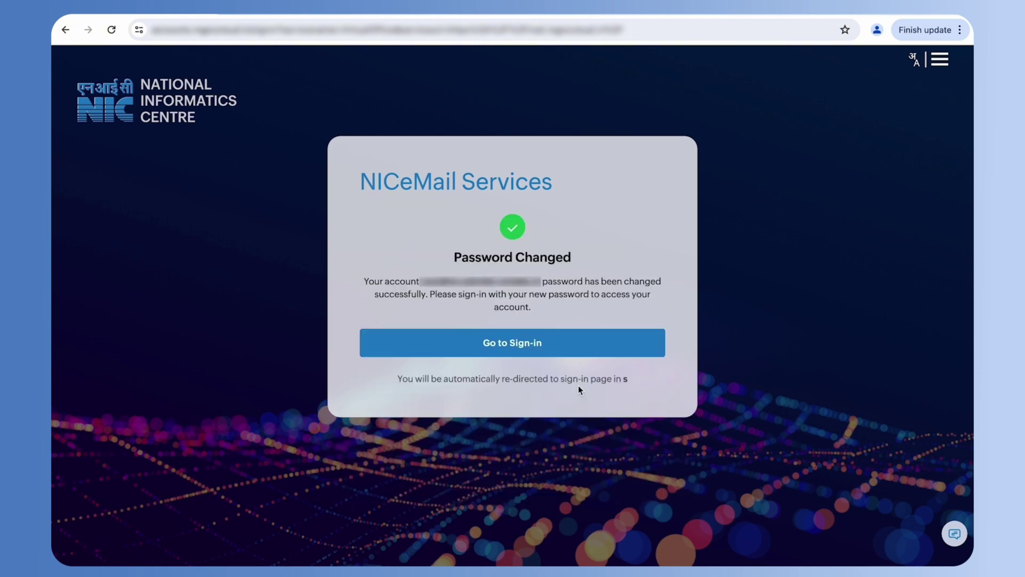
- Sign in again by pasting the account email and the new password
left_click(566, 347)
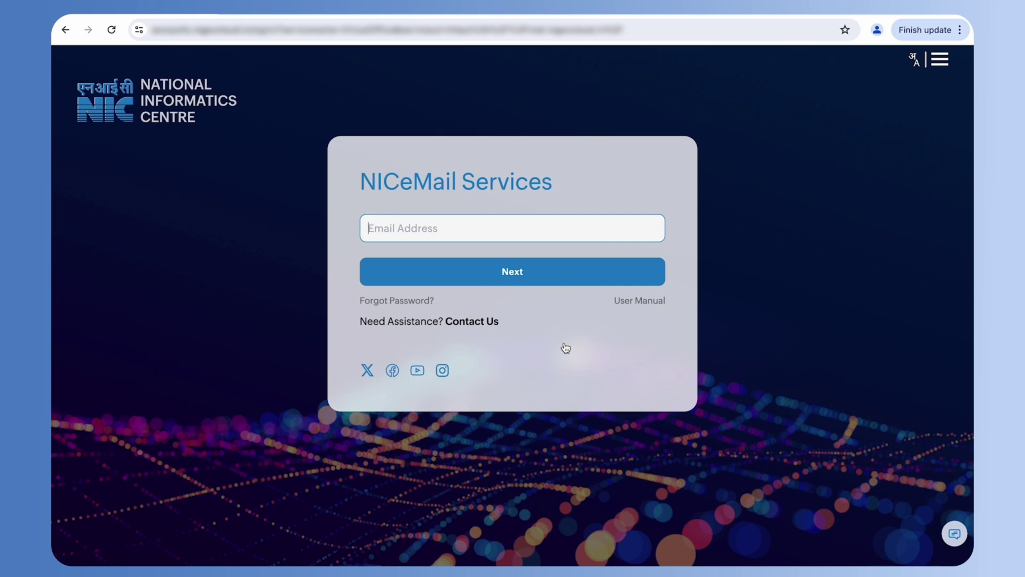
key("ctrl+v")
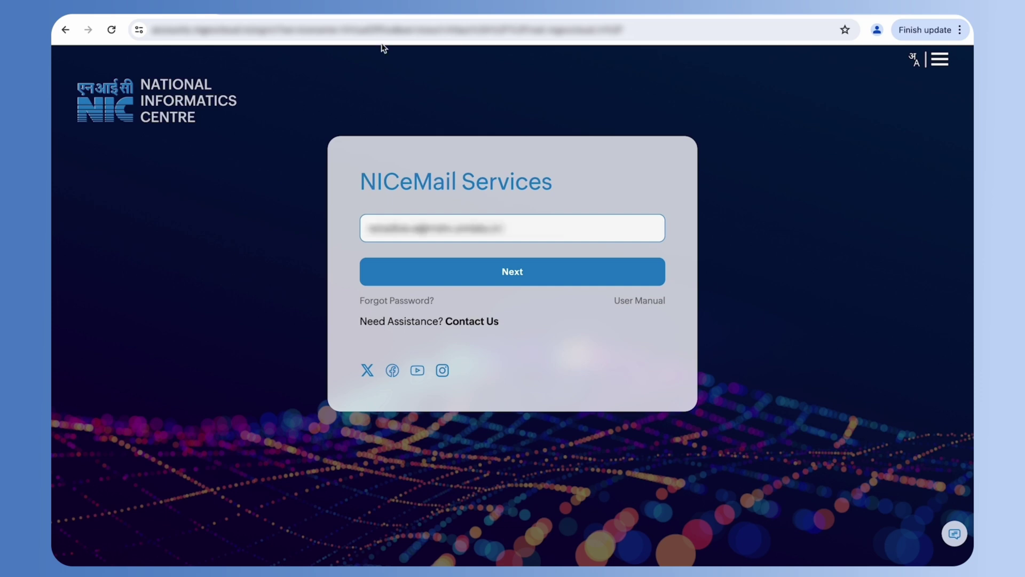
left_click(499, 277)
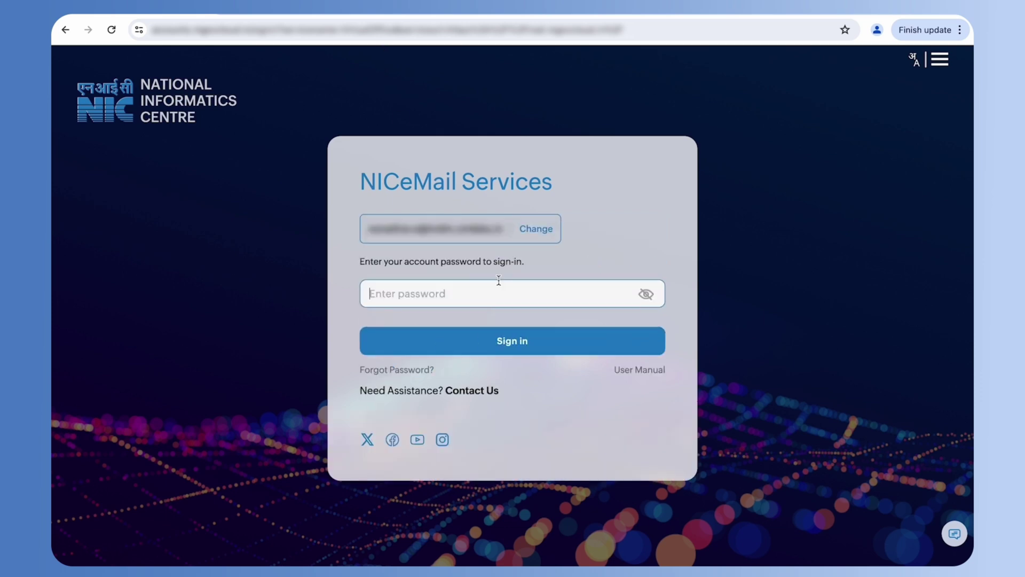
key("ctrl+v")
left_click(520, 341)
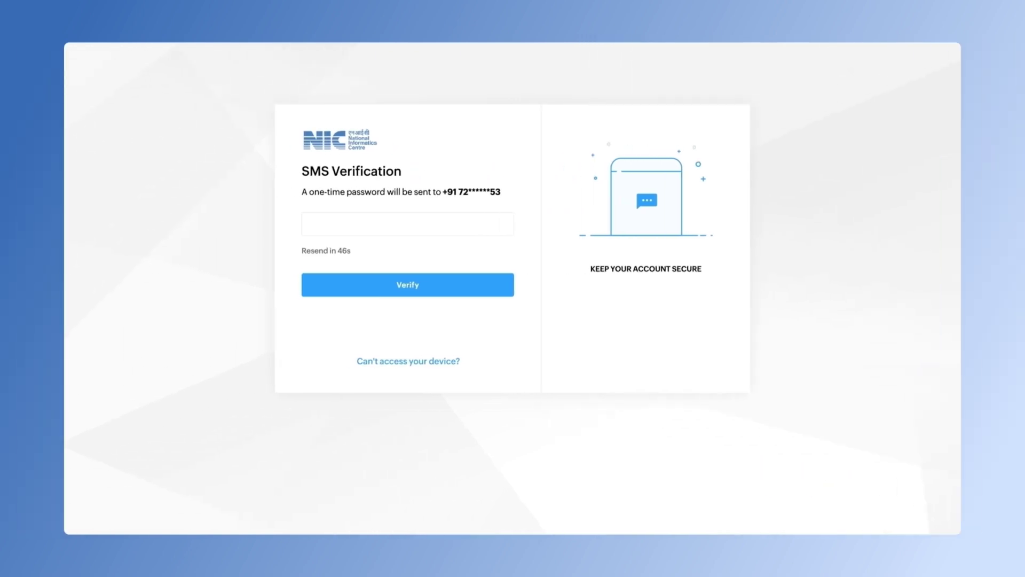
- Verify the six-digit SMS code to open the migrated mailbox
left_click(427, 293)
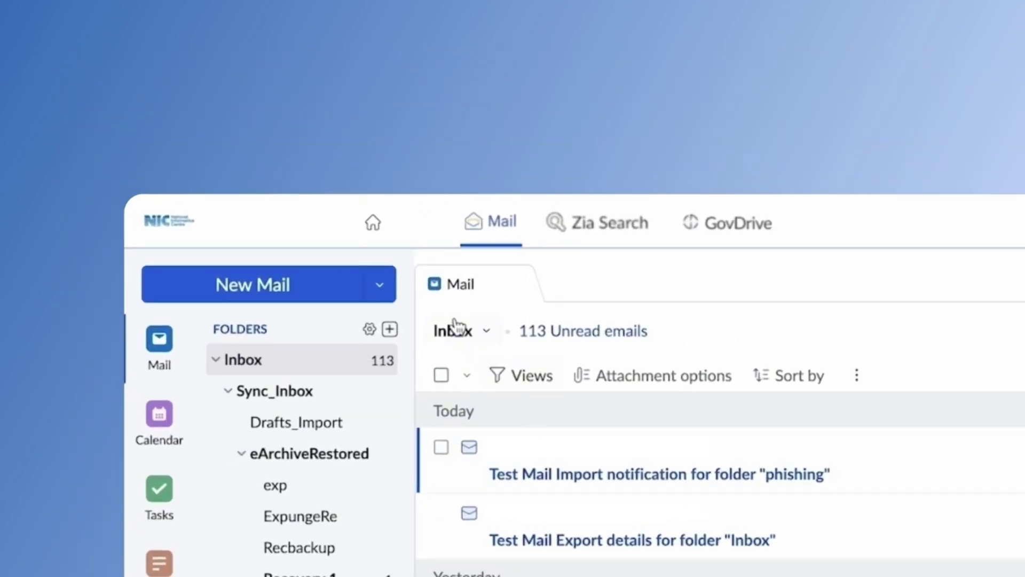
left_click(373, 223)
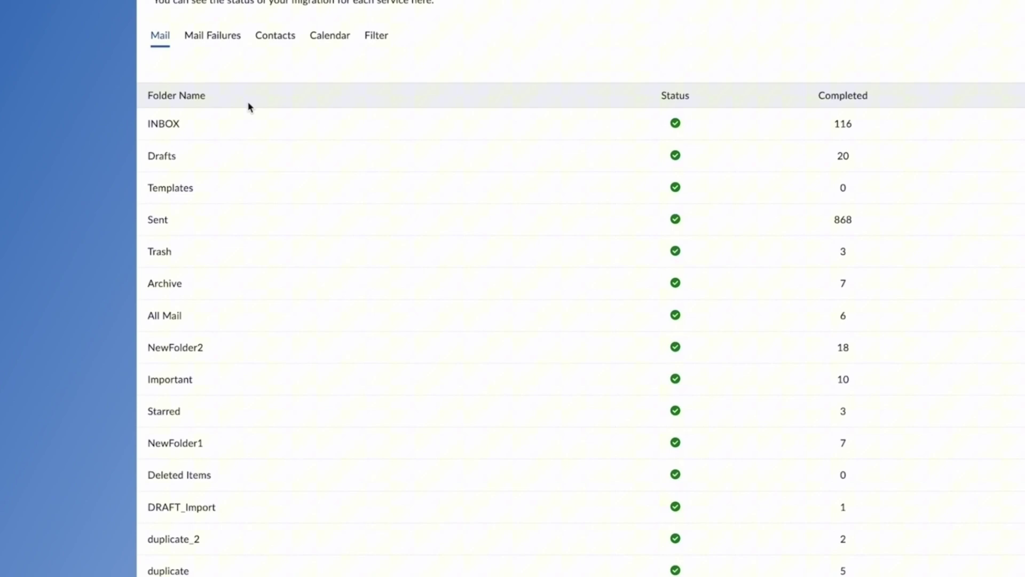
scroll(249, 156, "down", 3)
scroll(249, 156, "down", 3)
scroll(250, 156, "down", 3)
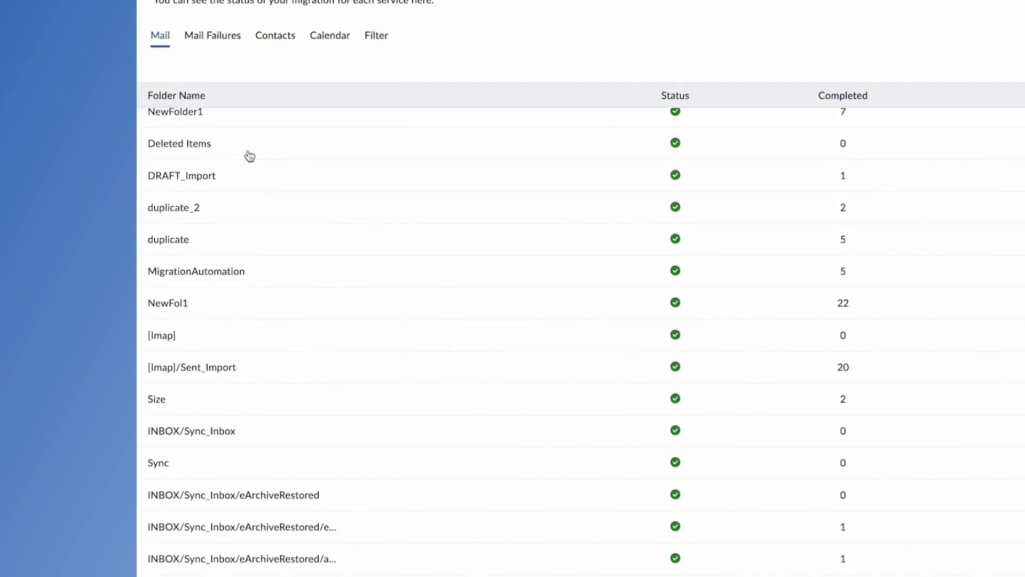
scroll(249, 156, "down", 3)
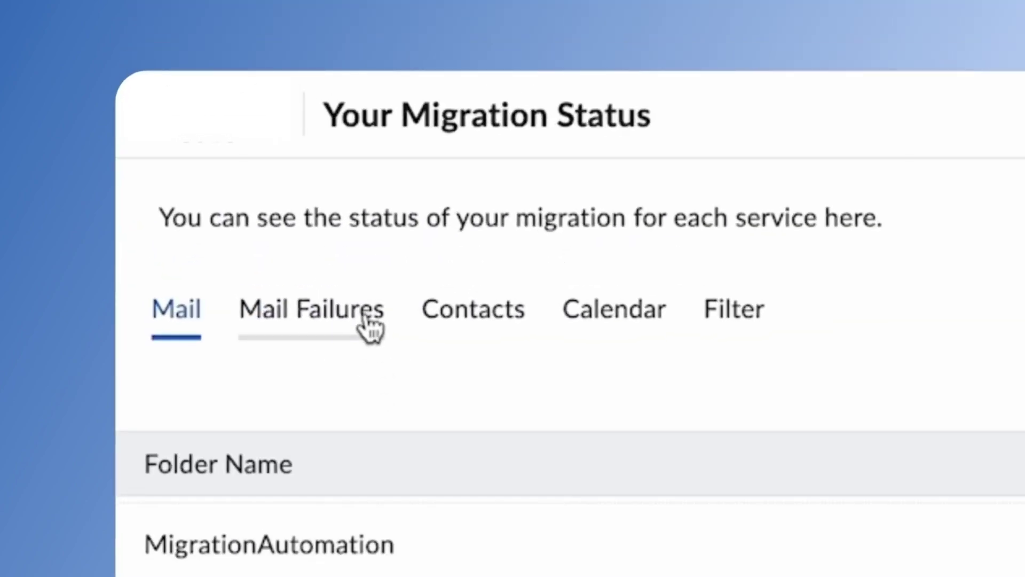
left_click(372, 325)
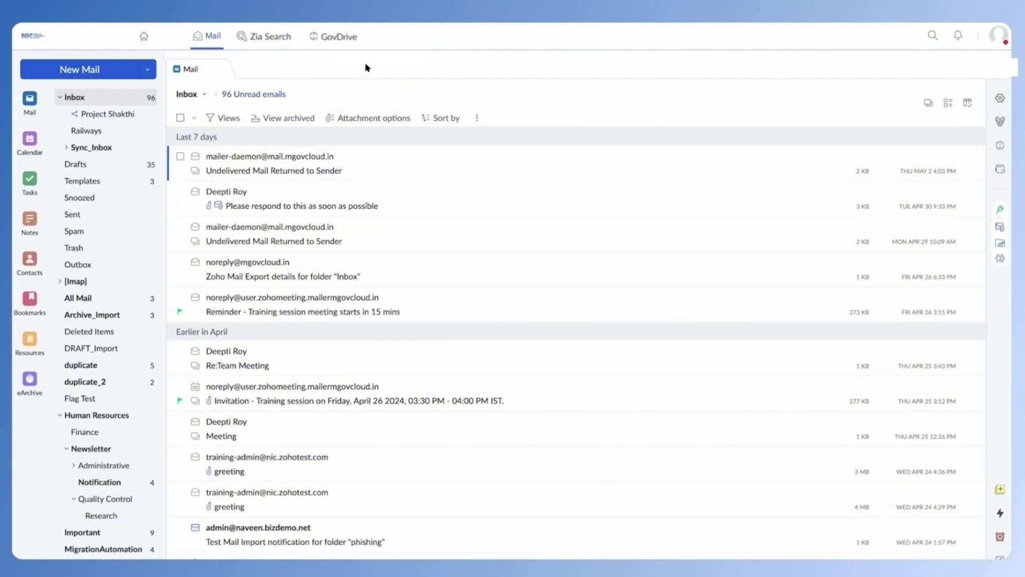
- Preview the first migrated Daily attachMail Flow Check email in GovDrive's MyMail INBOX
left_click(338, 37)
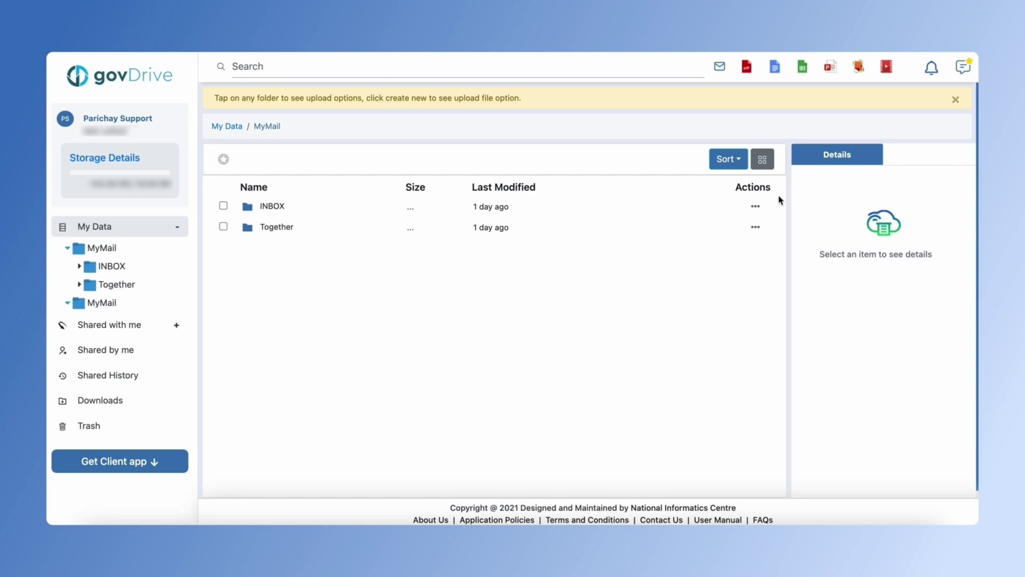
double_click(729, 207)
left_click(942, 181)
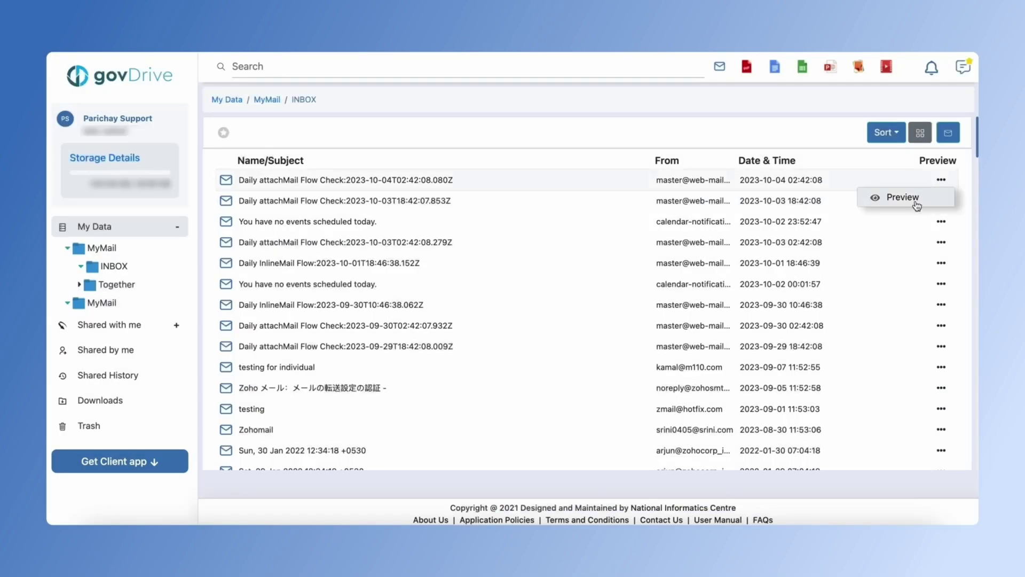
left_click(902, 198)
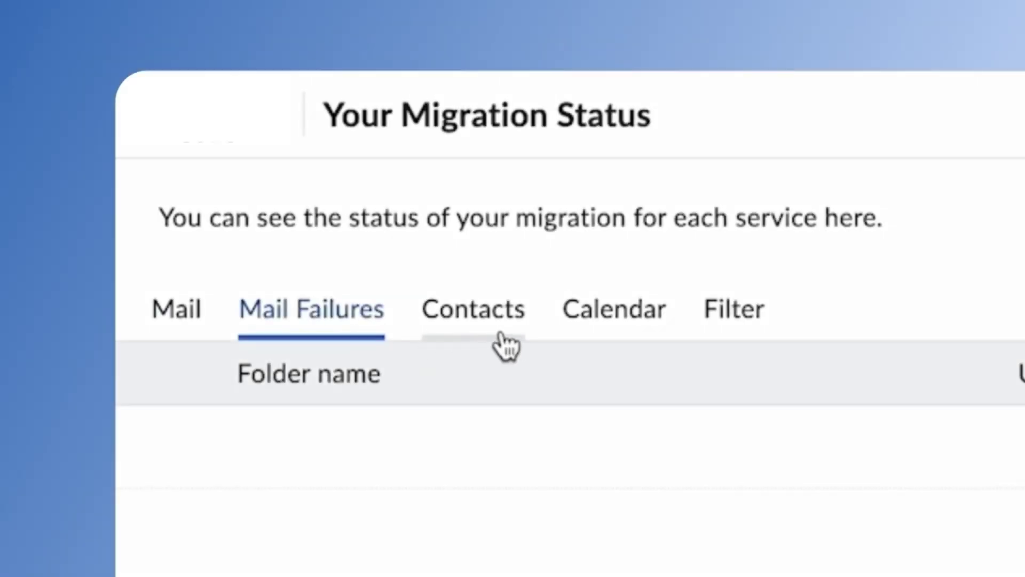
- View the Contacts, Calendar and Filter tabs on Your Migration Status
left_click(509, 329)
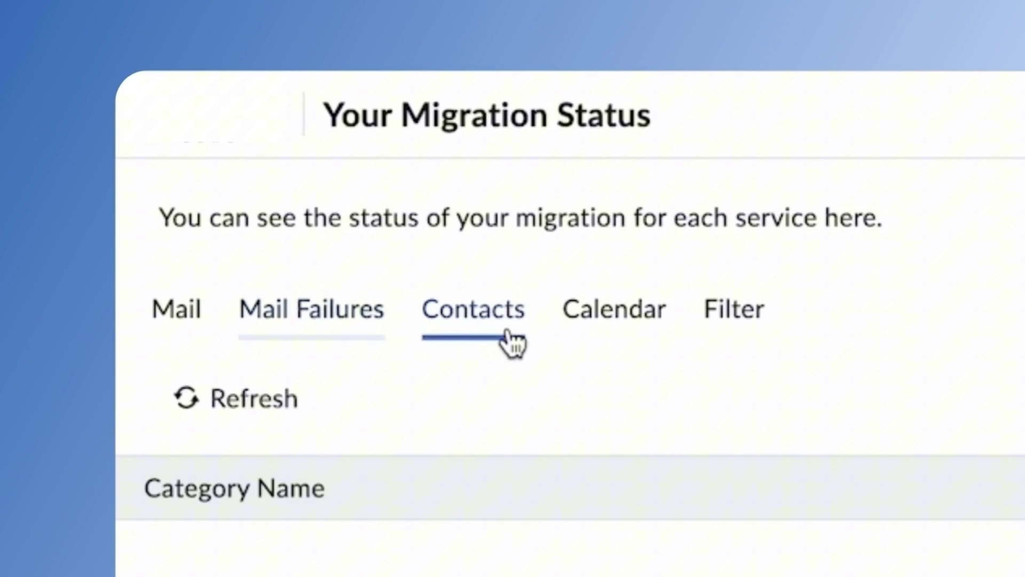
left_click(615, 333)
left_click(733, 341)
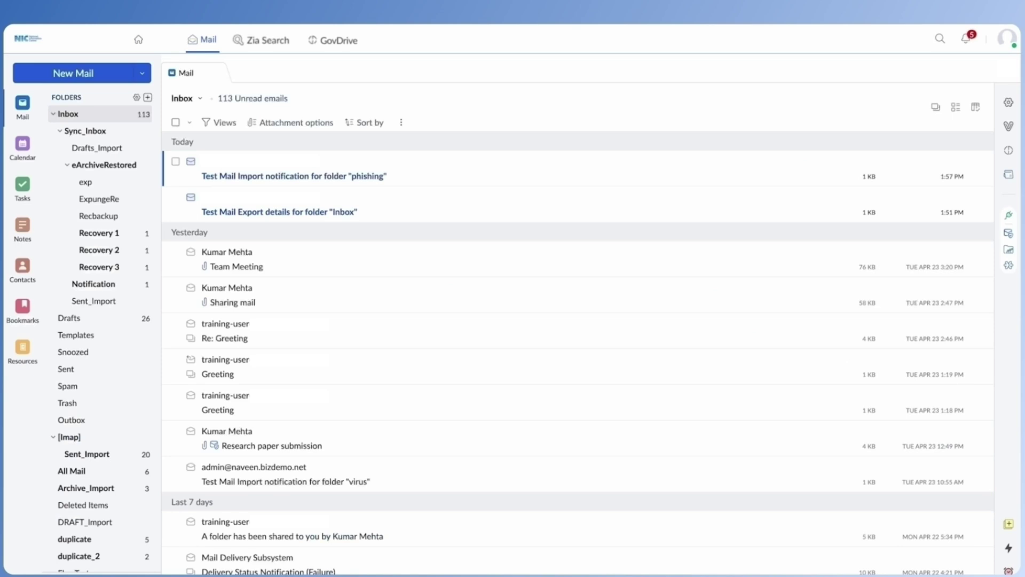
scroll(113, 255, "down", 3)
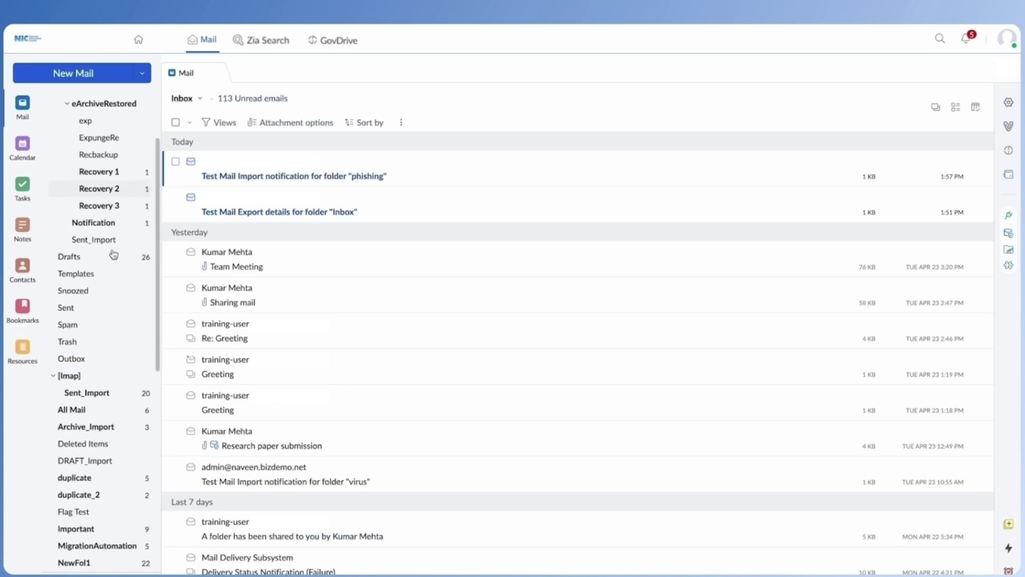
scroll(113, 255, "down", 3)
scroll(113, 255, "down", 3)
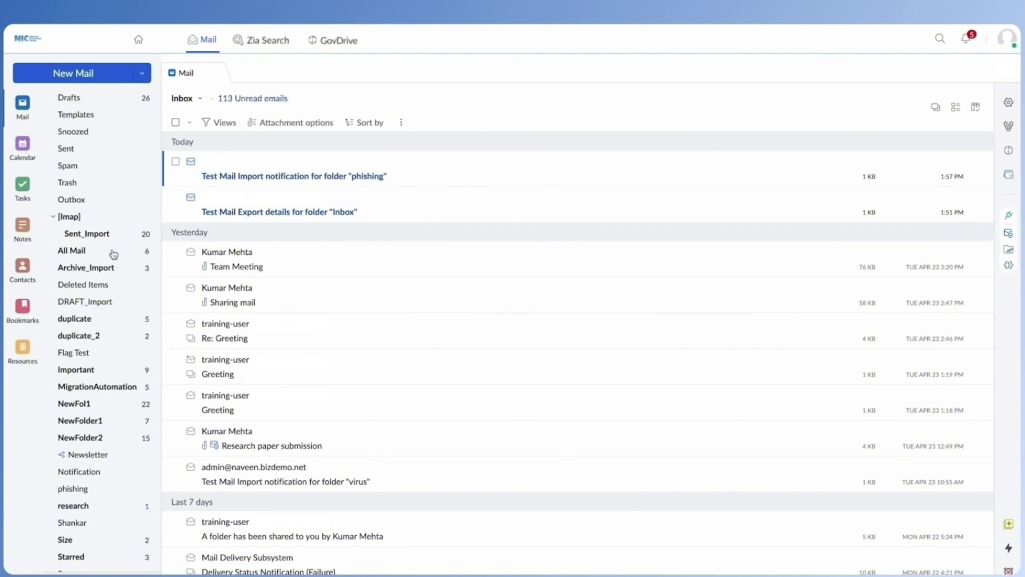
scroll(113, 253, "up", 6)
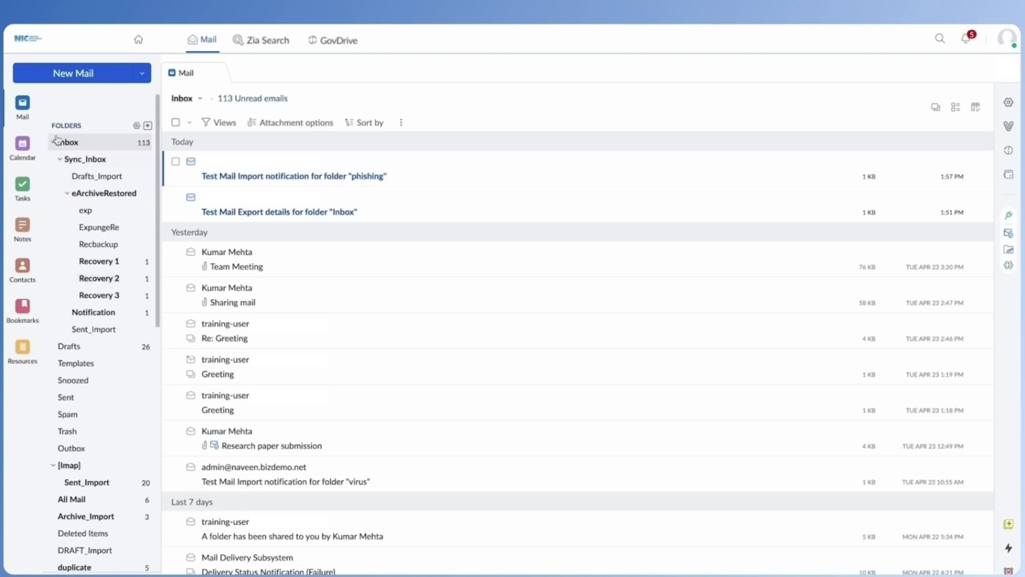
scroll(93, 133, "down", 8)
scroll(37, 95, "down", 2)
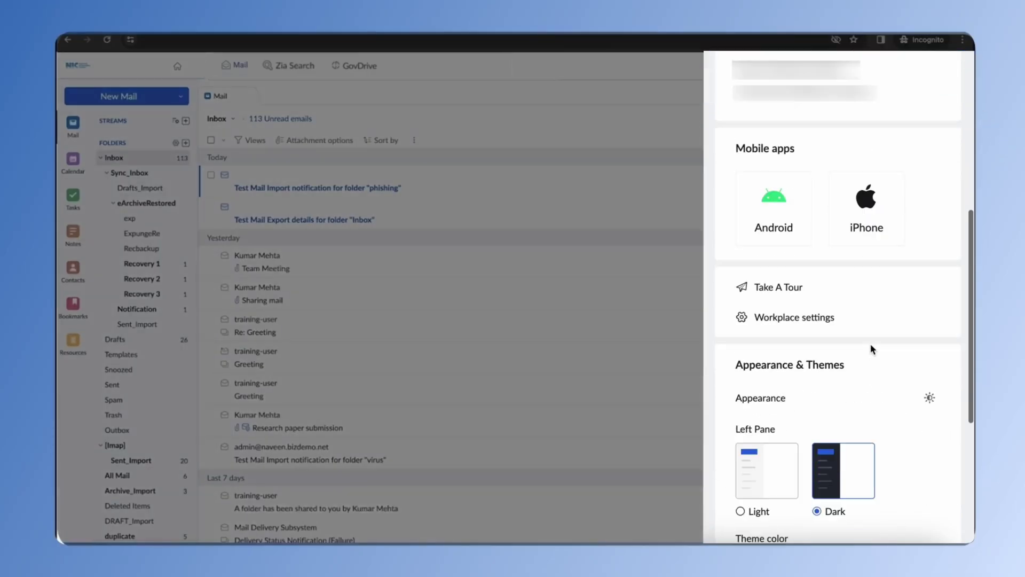
scroll(871, 344, "down", 5)
scroll(869, 352, "down", 3)
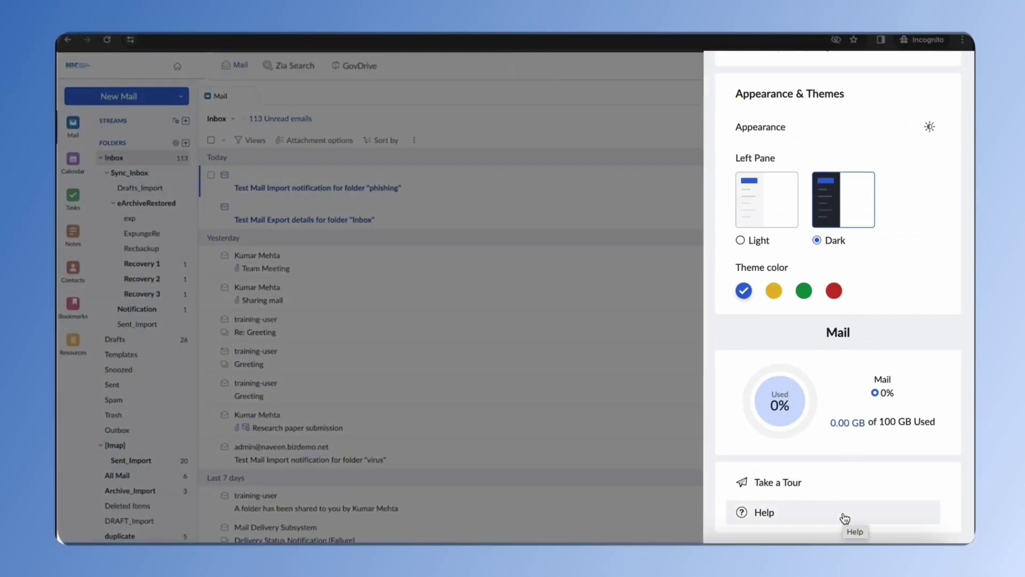
scroll(845, 519, "up", 4)
scroll(846, 518, "up", 4)
scroll(846, 519, "up", 3)
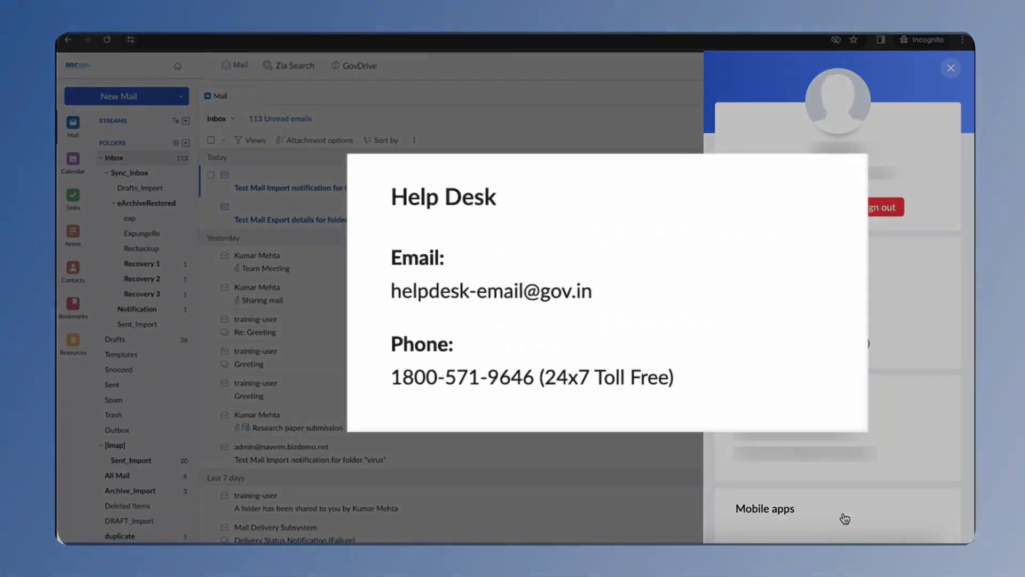